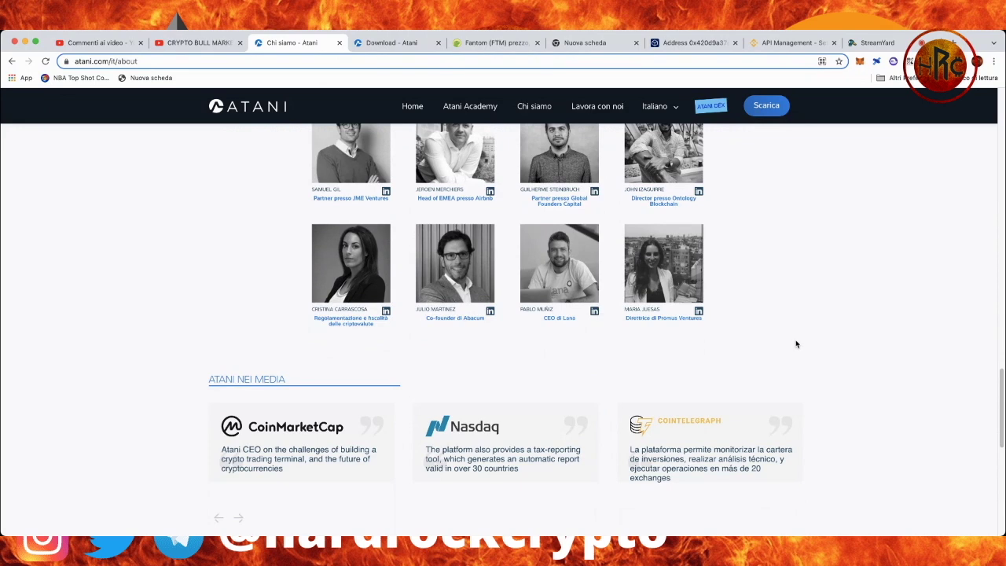
Review the advisors and media coverage on Atani's about page, and look at the Atani DEX before returning to the home page.
{"action": "scroll", "coordinate": [779, 352], "scroll_direction": "down", "scroll_amount": 1}
{"action": "scroll", "coordinate": [766, 360], "scroll_direction": "down", "scroll_amount": 5}
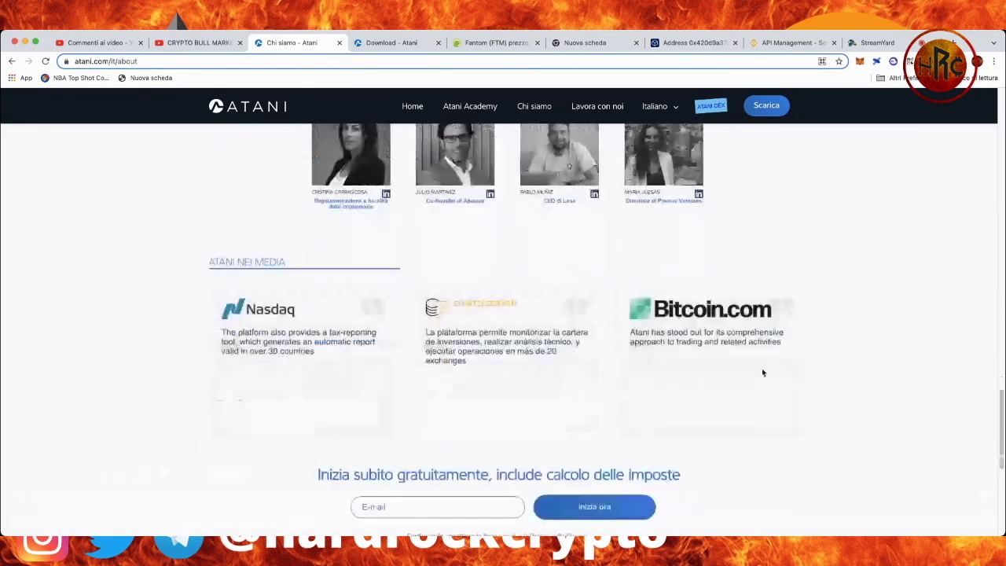
{"action": "scroll", "coordinate": [757, 387], "scroll_direction": "down", "scroll_amount": 3}
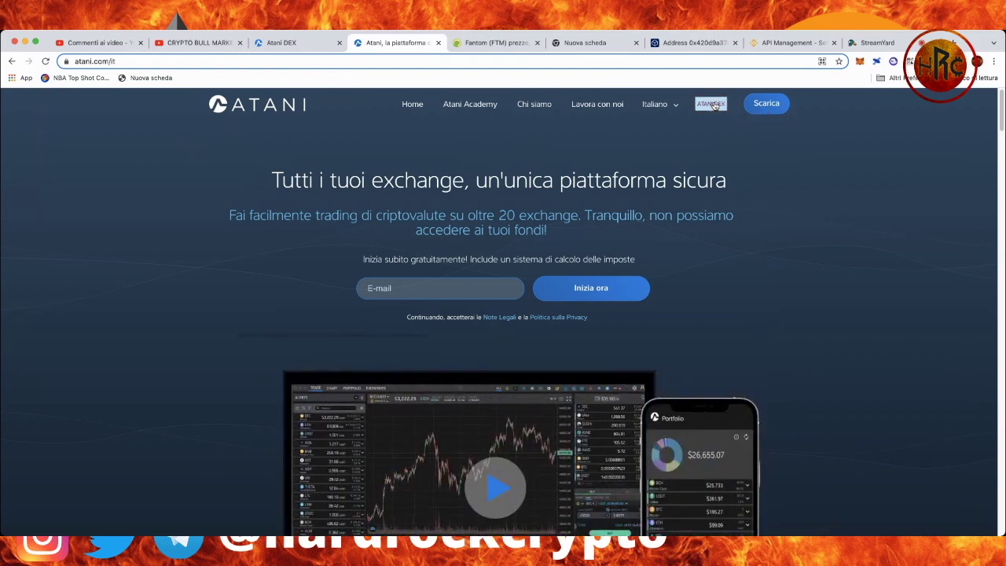
{"action": "left_click", "coordinate": [305, 45]}
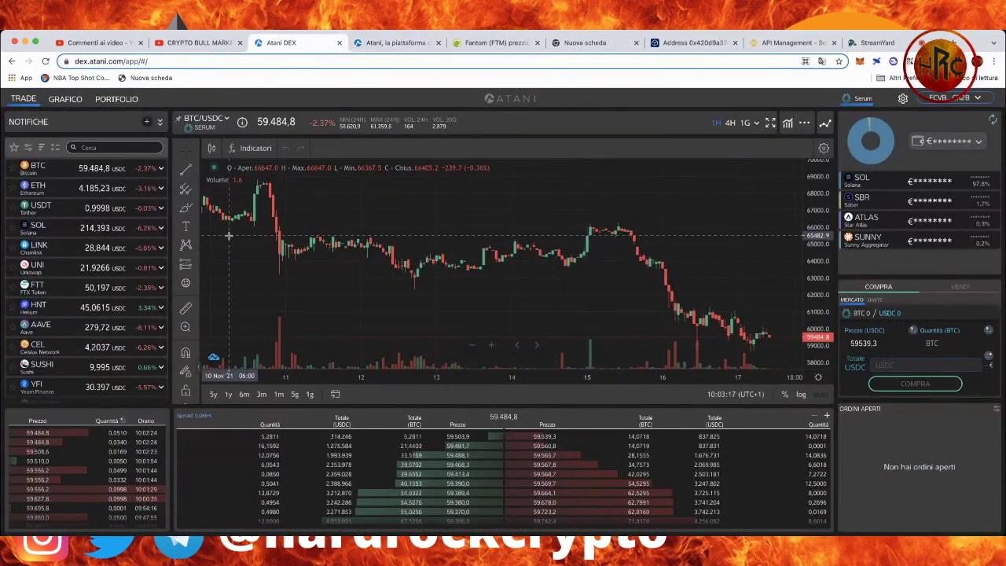
{"action": "left_click", "coordinate": [394, 42]}
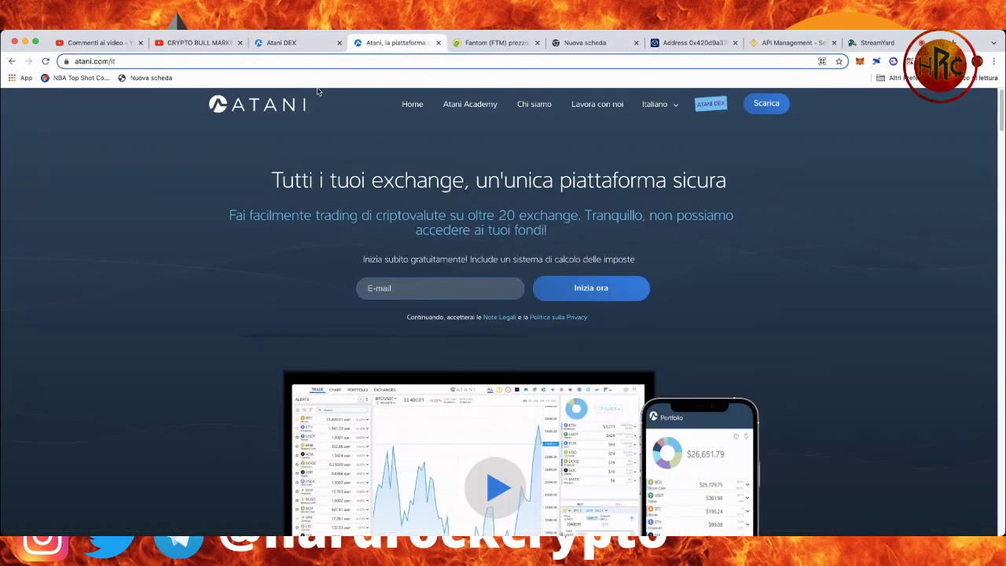
Download the Atani desktop app for Mac and install it into the Applications folder.
{"action": "left_click", "coordinate": [766, 105]}
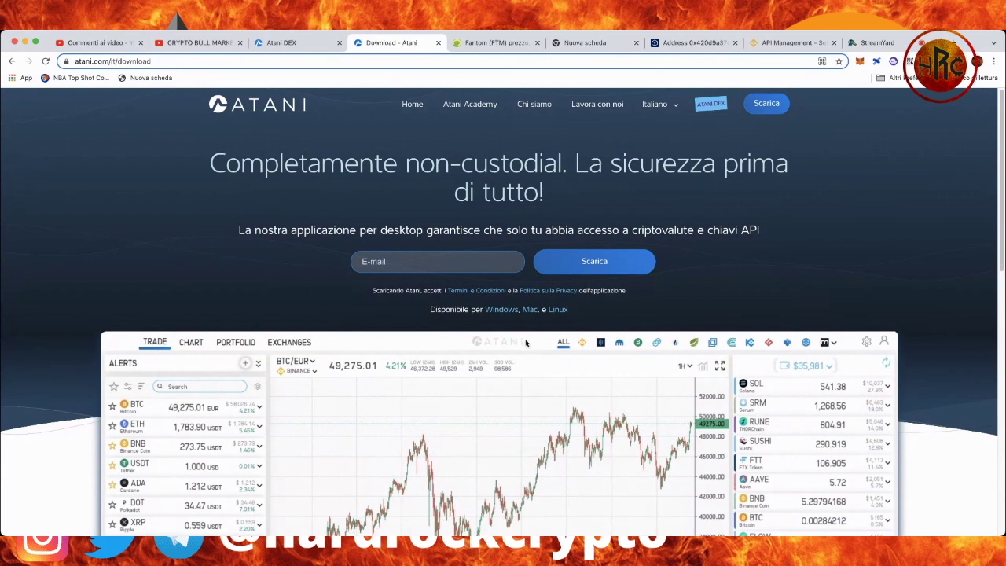
{"action": "left_click", "coordinate": [599, 267]}
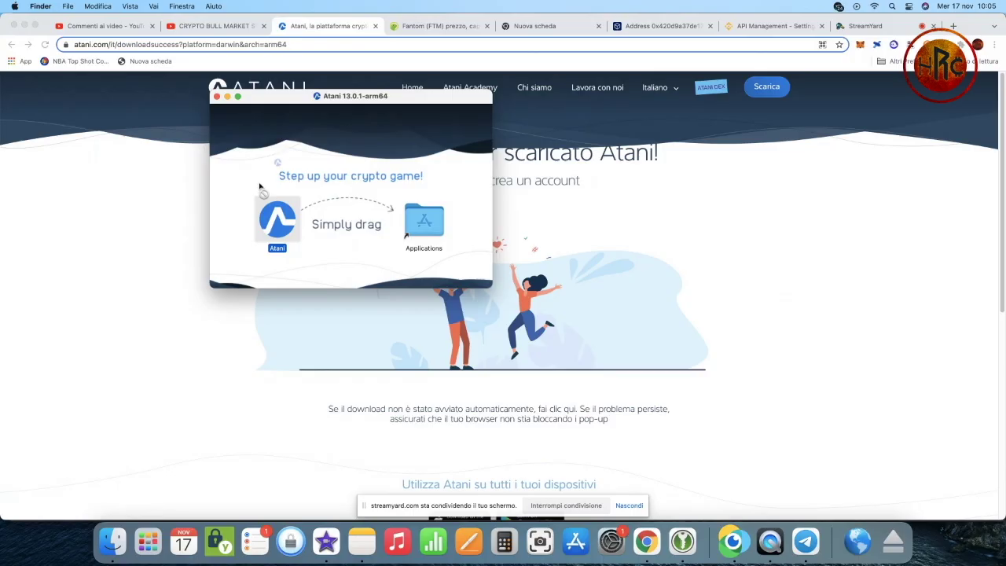
{"action": "left_click_drag", "start_coordinate": [325, 99], "coordinate": [286, 151]}
{"action": "left_click_drag", "start_coordinate": [211, 288], "coordinate": [346, 294]}
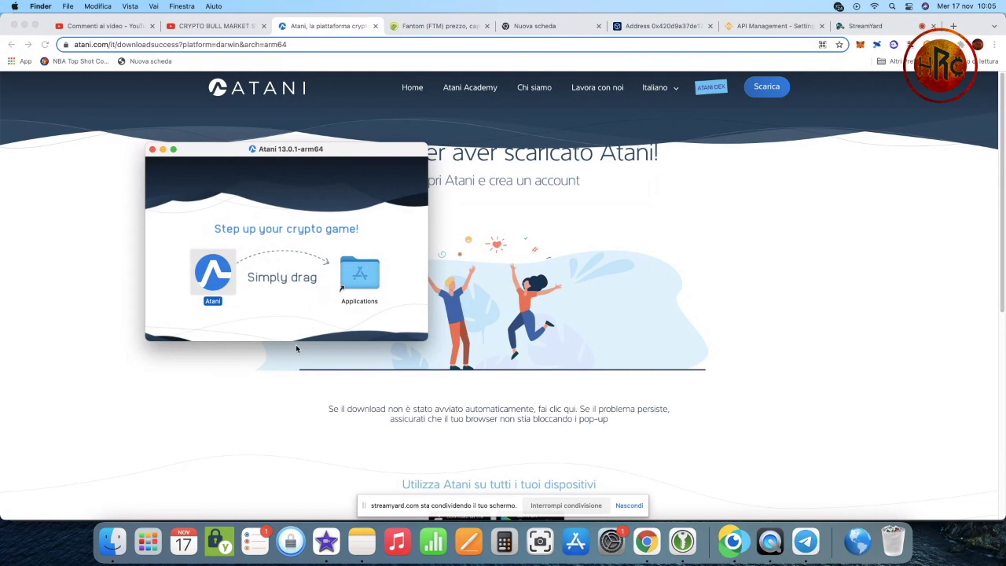
Open the new account registration in the installed Atani desktop app.
{"action": "left_click", "coordinate": [500, 214]}
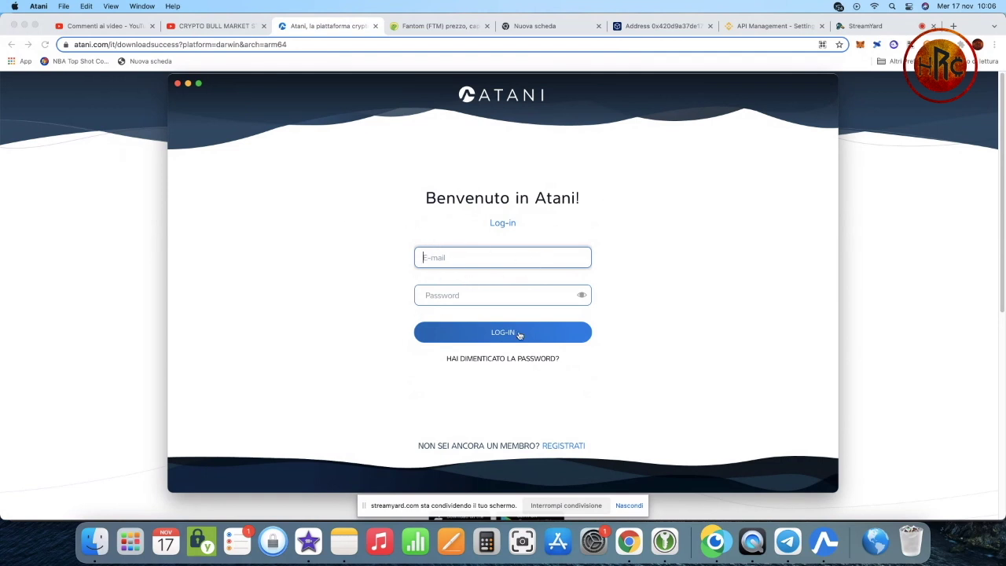
{"action": "left_click", "coordinate": [563, 446]}
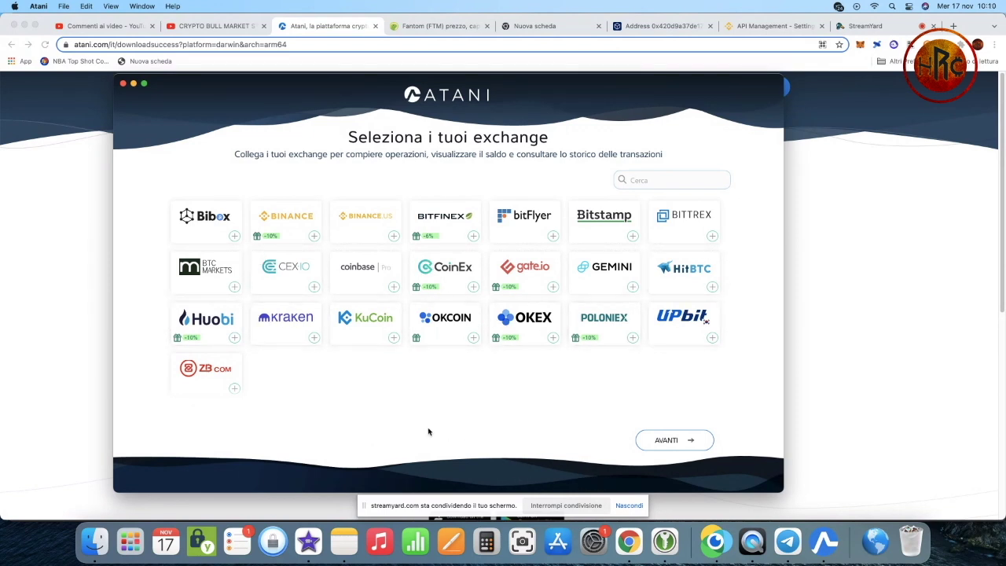
Choose Binance as the exchange to connect in Atani, and create a Binance API key labelled "atani".
{"action": "left_click", "coordinate": [312, 238]}
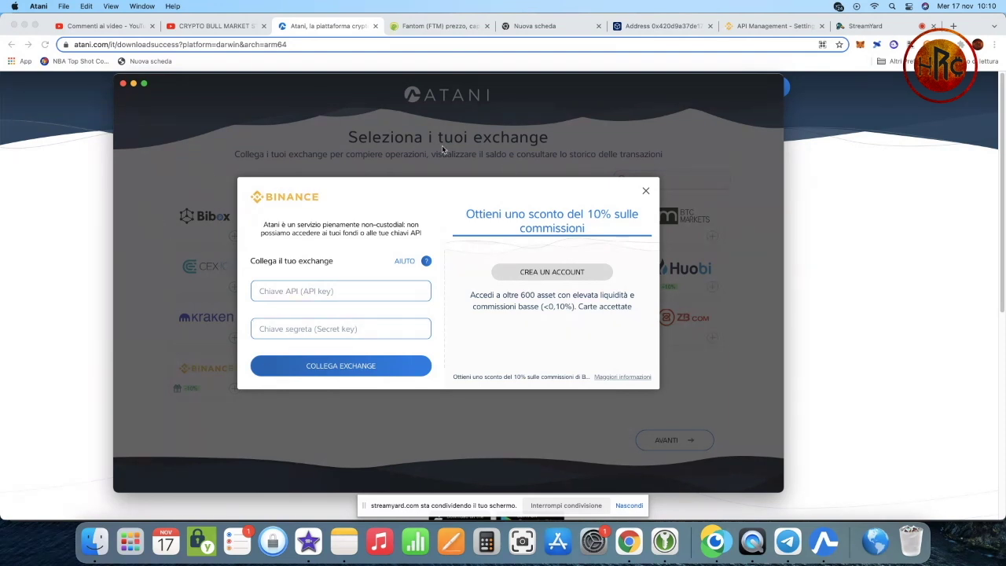
{"action": "left_click", "coordinate": [426, 262]}
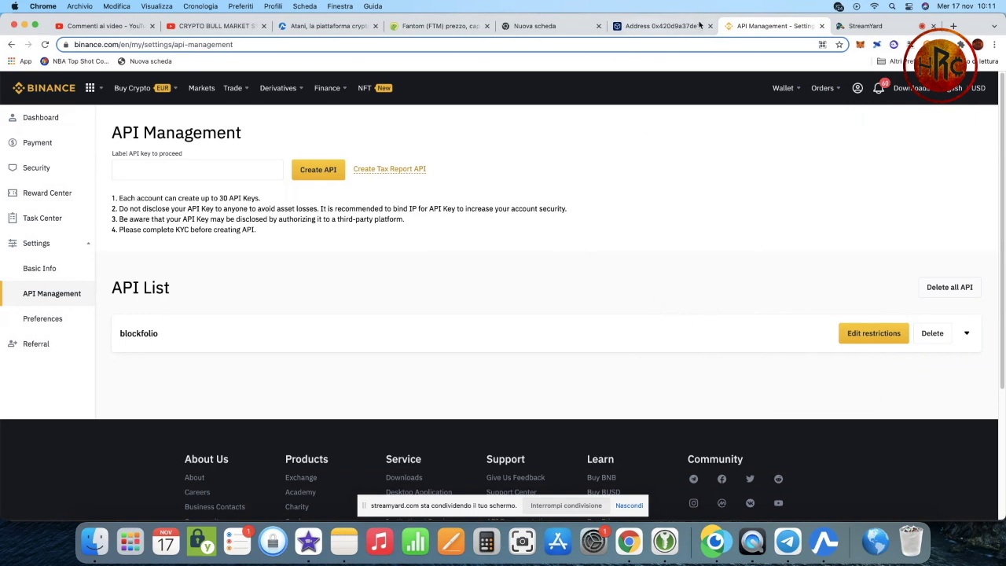
{"action": "mouse_move", "coordinate": [859, 89]}
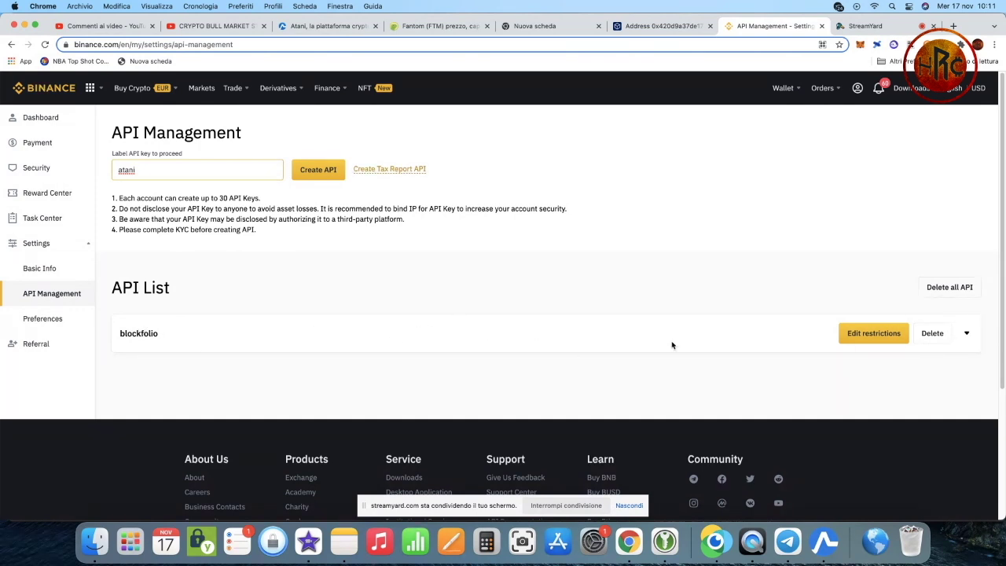
{"action": "left_click", "coordinate": [319, 172]}
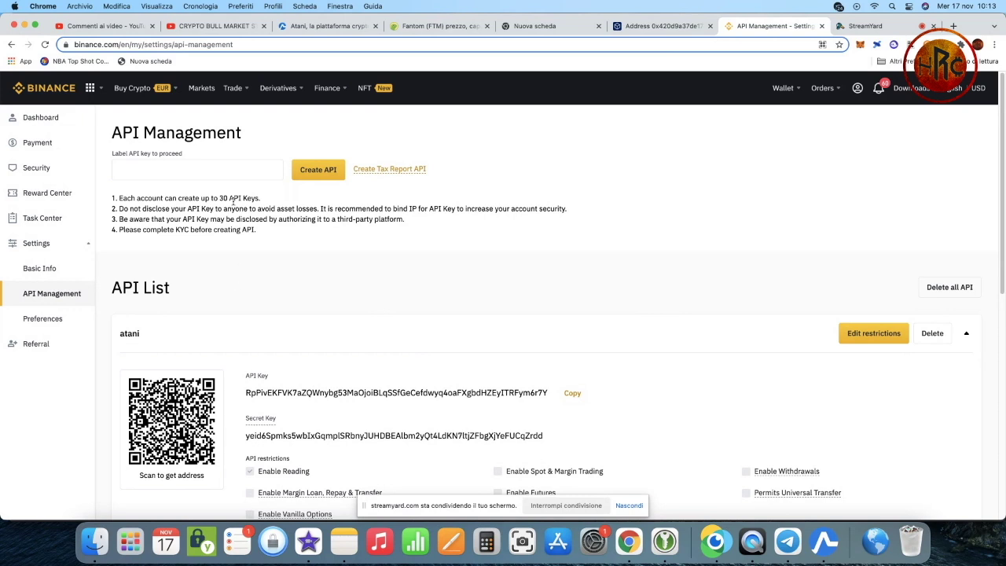
{"action": "left_click", "coordinate": [257, 166]}
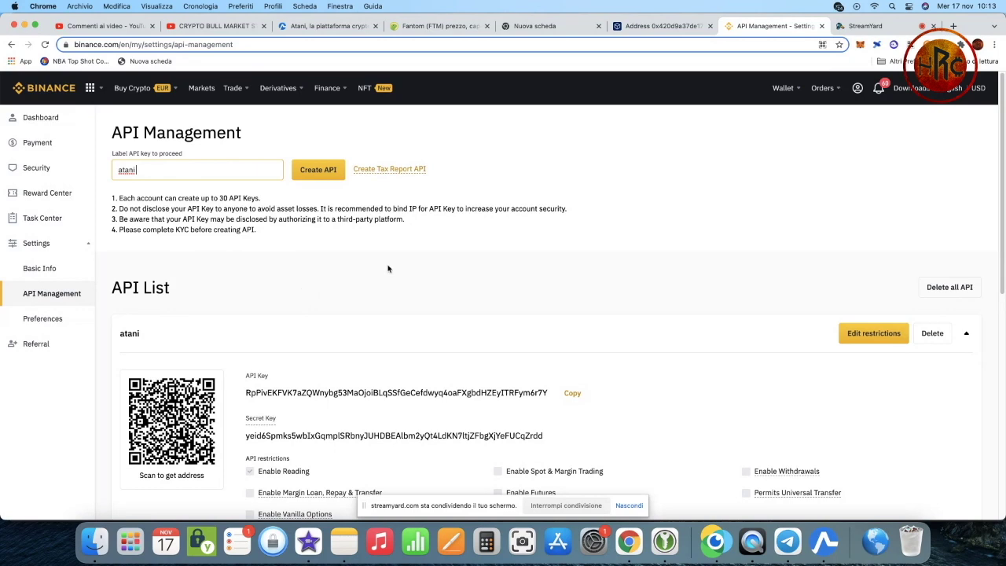
Enable Spot & Margin Trading in the restrictions of the "atani" API key and save them.
{"action": "scroll", "coordinate": [456, 260], "scroll_direction": "down", "scroll_amount": 3}
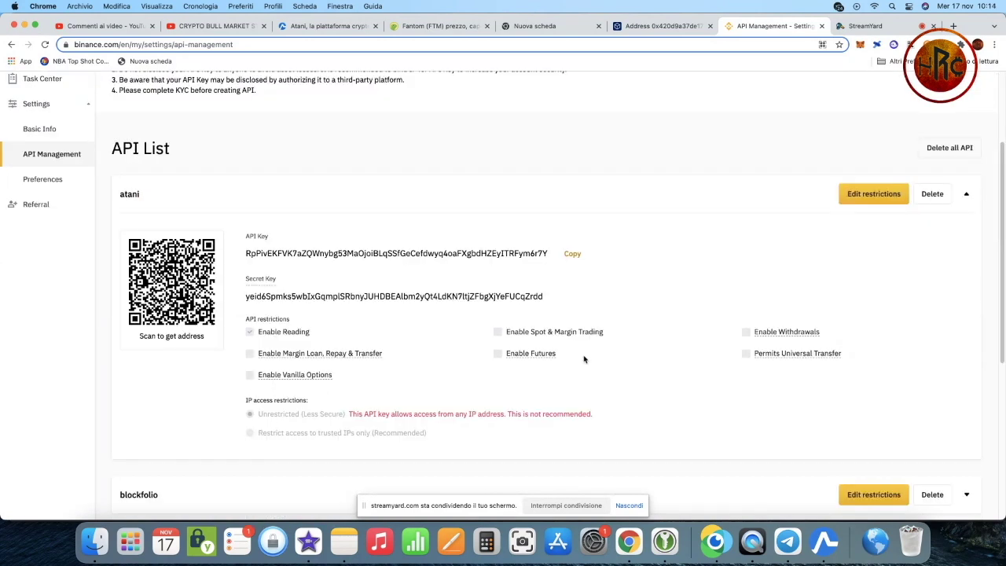
{"action": "left_click", "coordinate": [872, 201]}
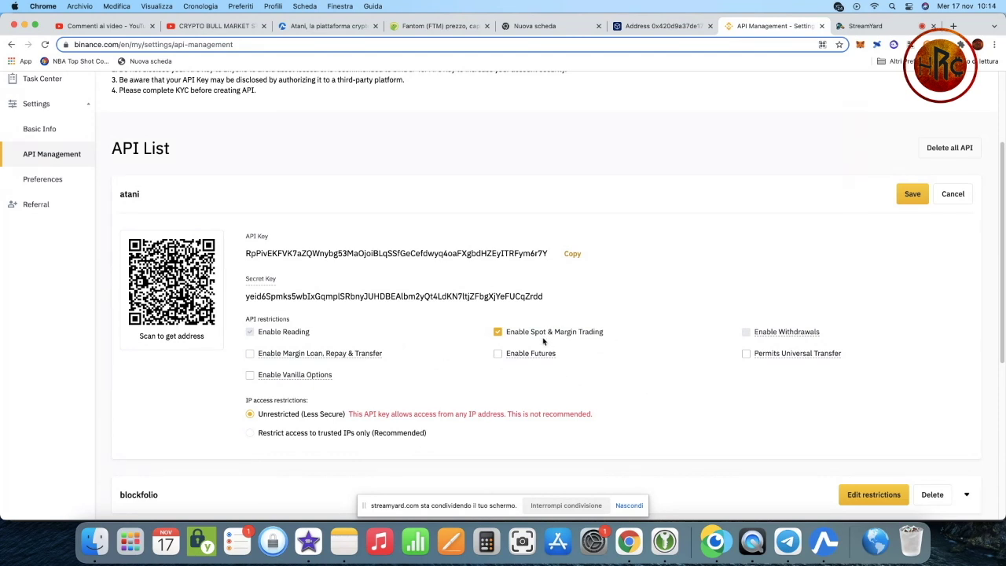
{"action": "scroll", "coordinate": [544, 339], "scroll_direction": "down", "scroll_amount": 1}
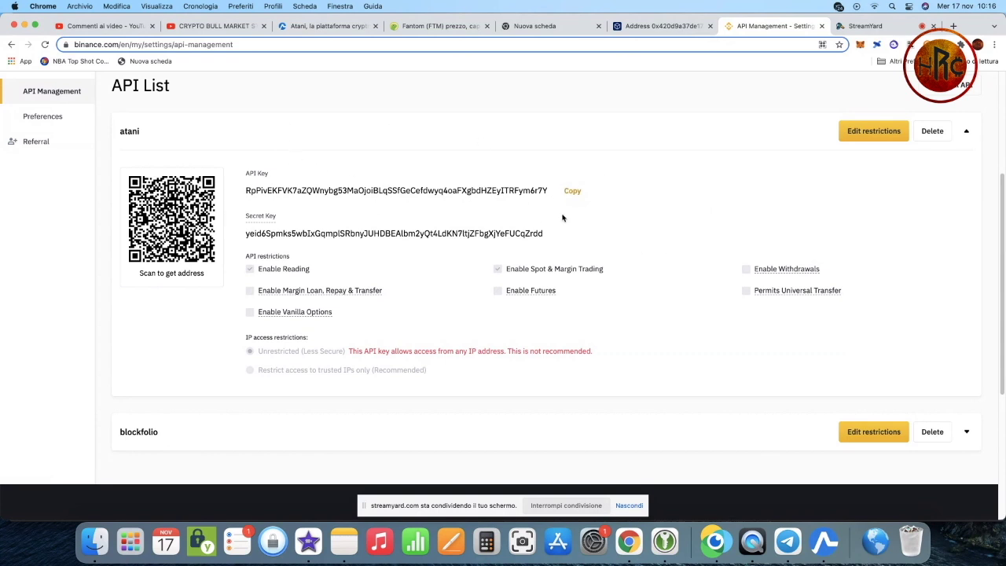
Copy the "atani" API key from Binance and paste it into the API key field of Atani's Binance connection form.
{"action": "left_click", "coordinate": [573, 191]}
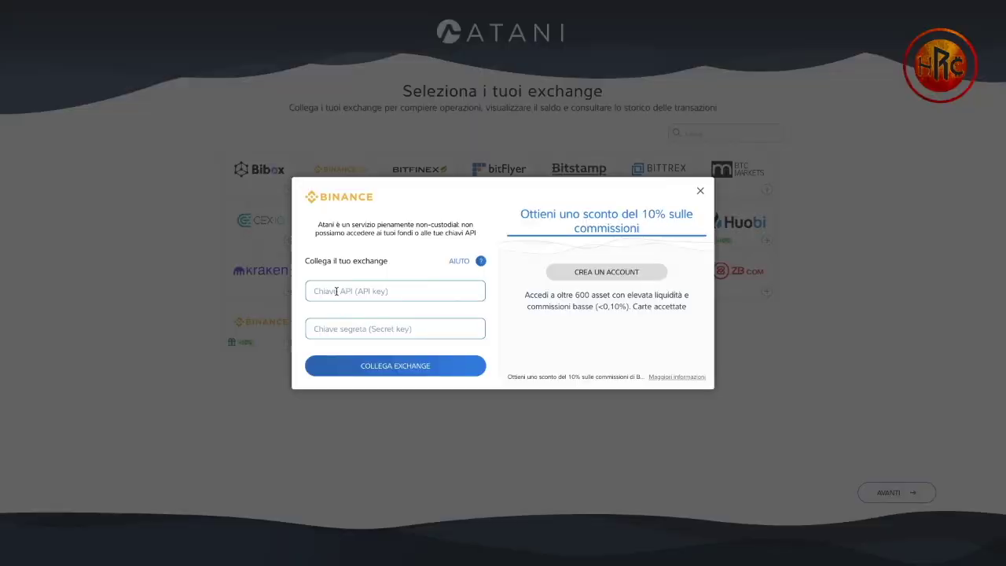
{"action": "right_click", "coordinate": [336, 292]}
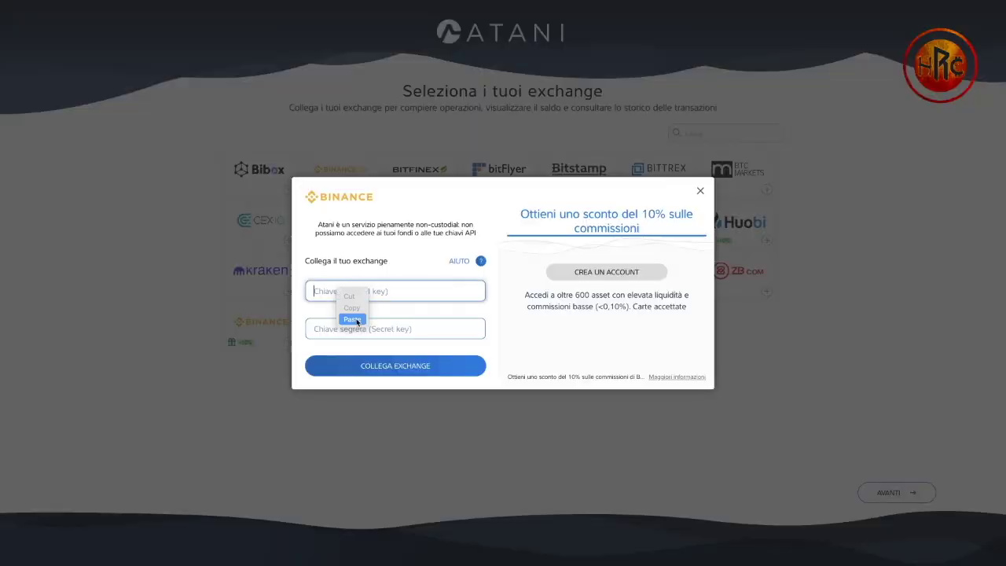
{"action": "left_click", "coordinate": [352, 319]}
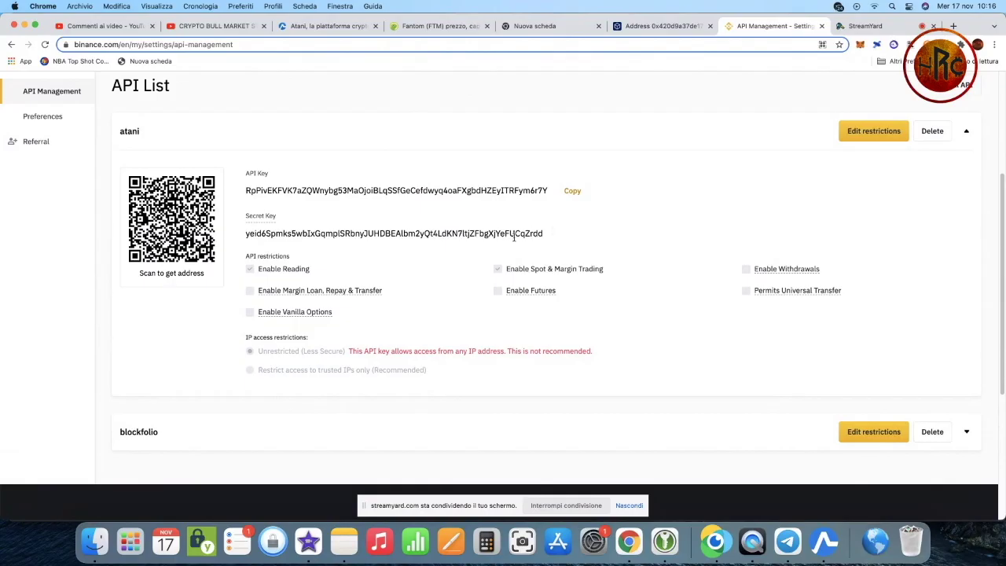
Copy the secret key from Binance into Atani's secret key field, connect the exchange and acknowledge the synchronization notice.
{"action": "double_click", "coordinate": [396, 234]}
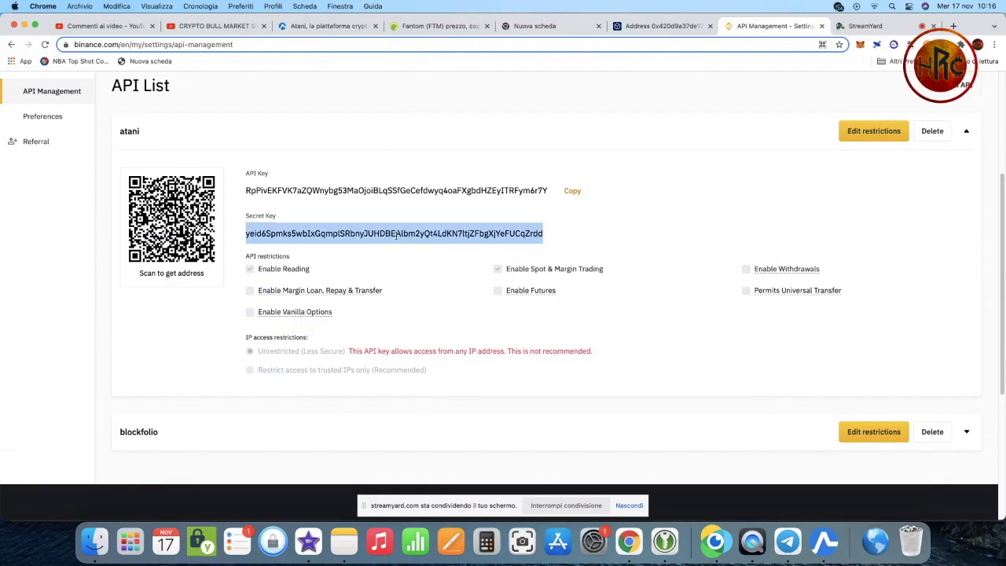
{"action": "right_click", "coordinate": [377, 236]}
{"action": "left_click", "coordinate": [409, 269]}
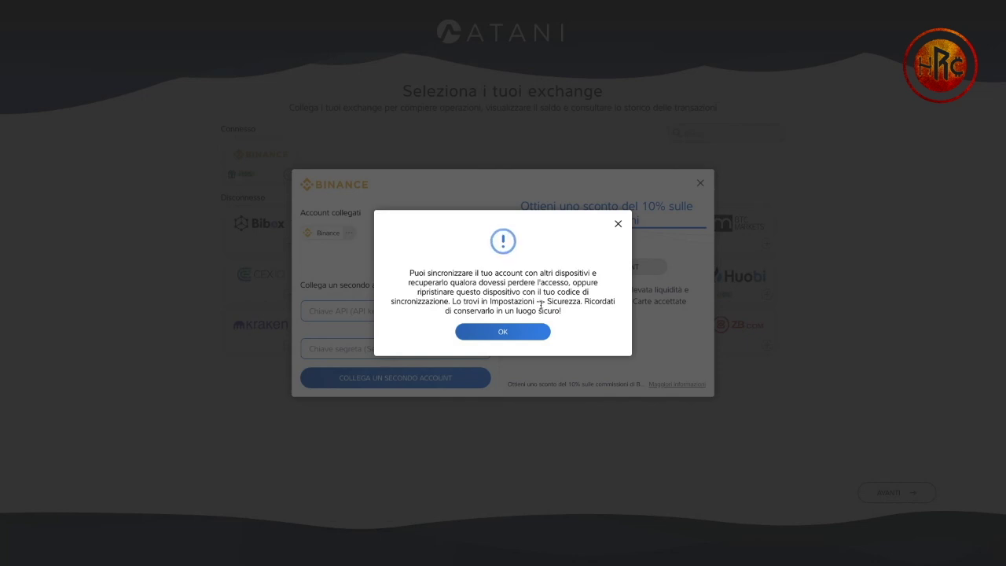
{"action": "left_click", "coordinate": [543, 331]}
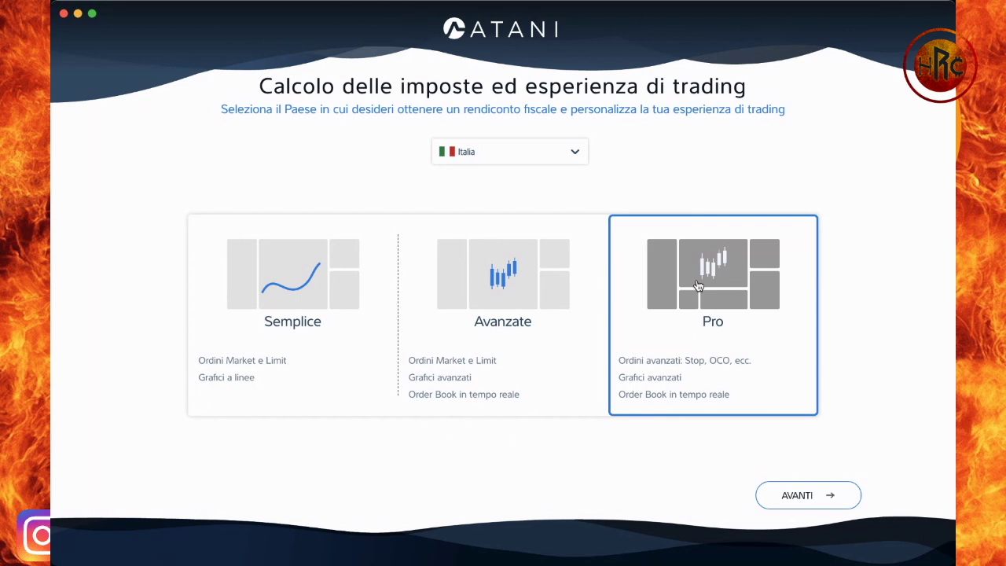
Finish the Atani setup with Italia as tax country and the Pro trading experience, and dismiss the mobile app offer.
{"action": "left_click", "coordinate": [813, 503]}
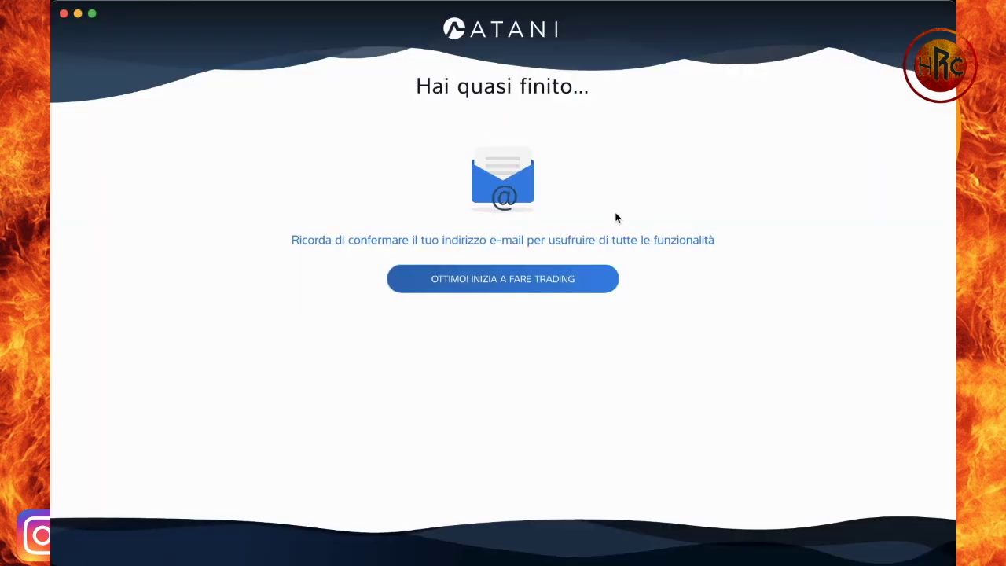
{"action": "left_click", "coordinate": [515, 284]}
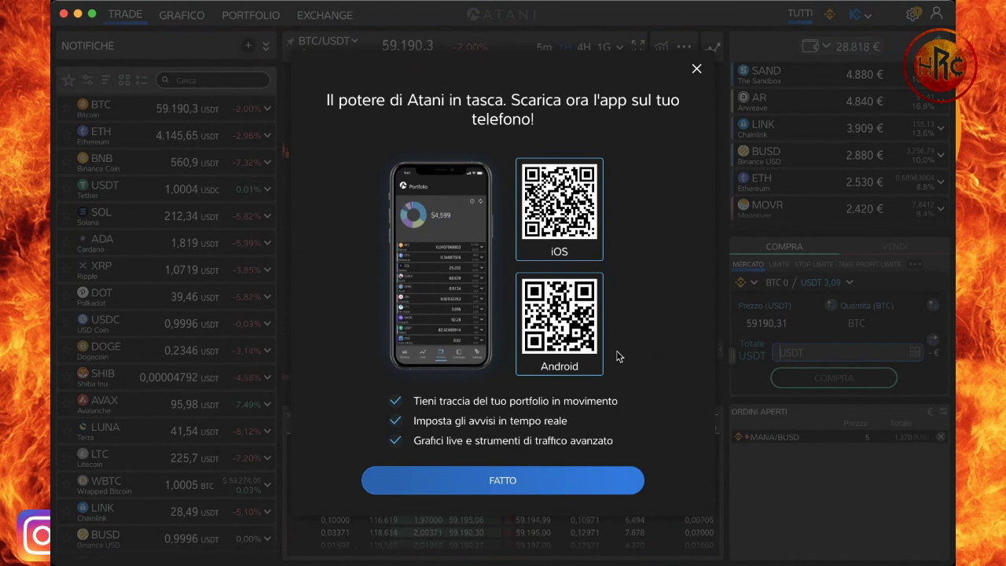
{"action": "key", "text": "Escape"}
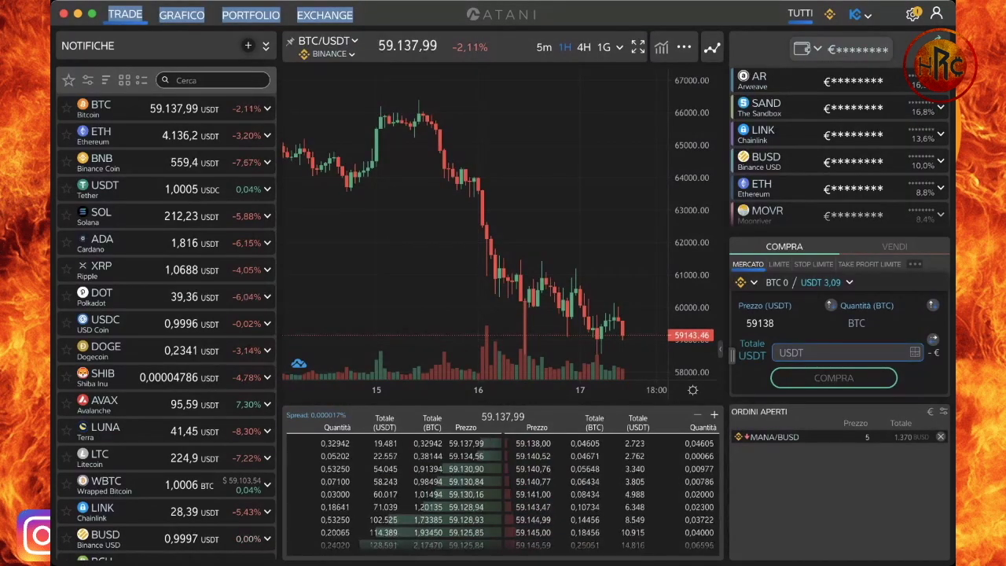
View the portfolio for Binance only and for KuCoin only, and return to all exchanges combined.
{"action": "left_click", "coordinate": [334, 36]}
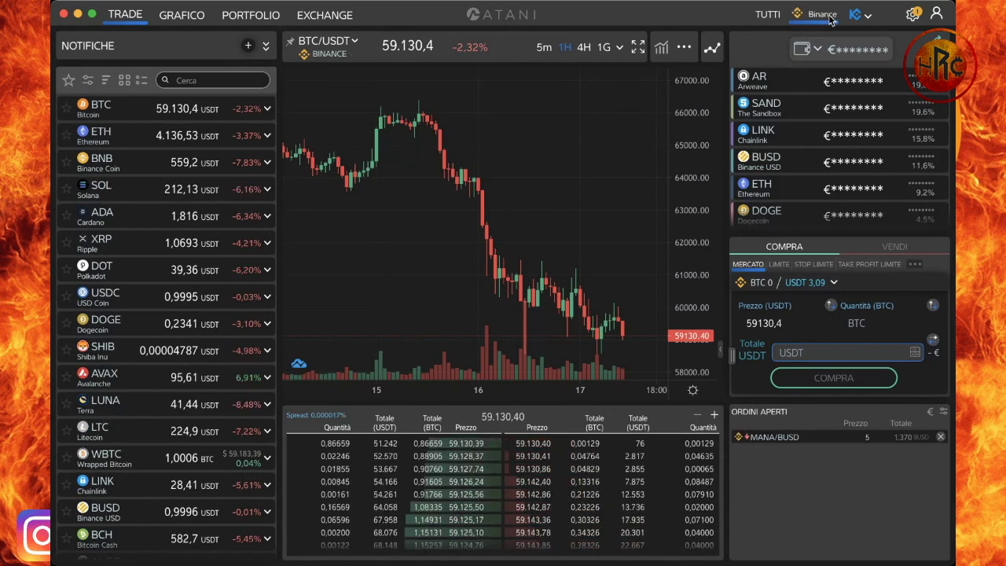
{"action": "left_click", "coordinate": [856, 18]}
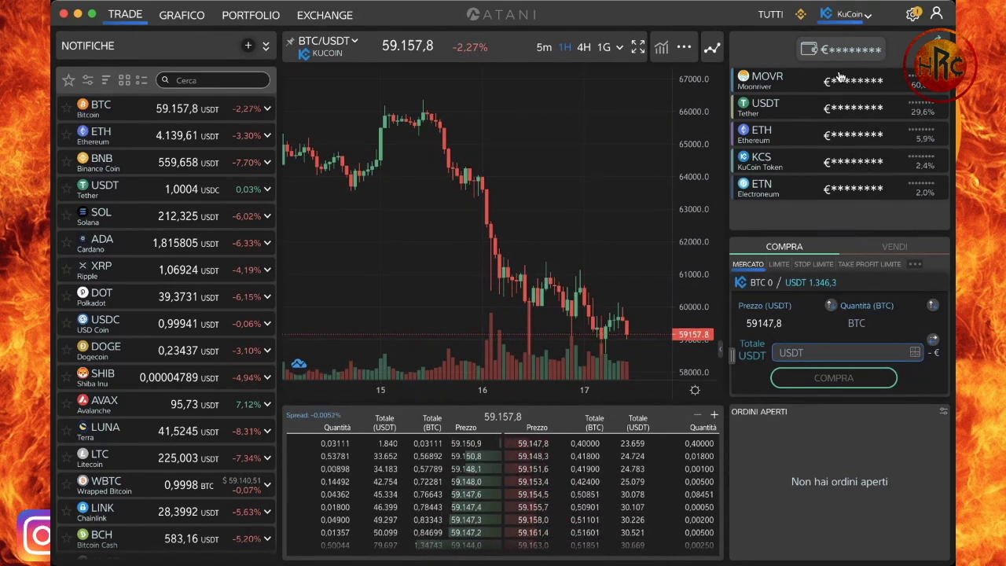
{"action": "left_click", "coordinate": [801, 14]}
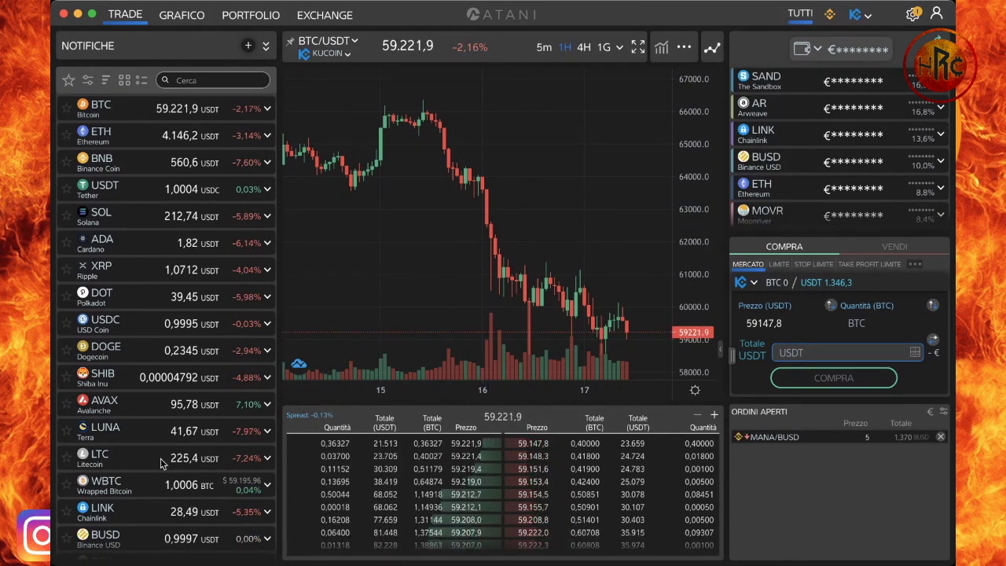
Search the coin list for "xcur", mark XCUR as a favourite and open its XCUR/USDT market.
{"action": "scroll", "coordinate": [163, 417], "scroll_direction": "down", "scroll_amount": 3}
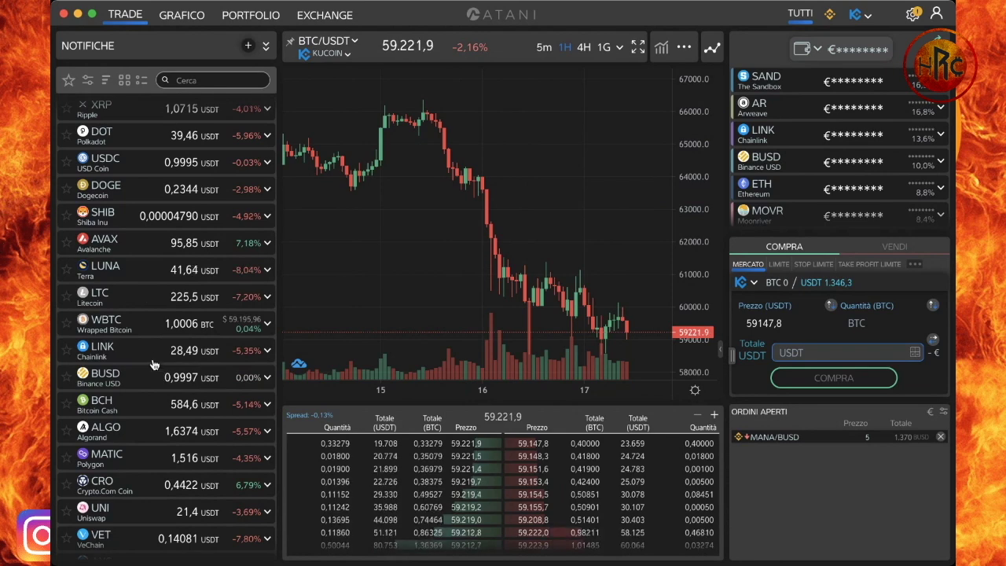
{"action": "scroll", "coordinate": [158, 365], "scroll_direction": "up", "scroll_amount": 3}
{"action": "left_click", "coordinate": [203, 80]}
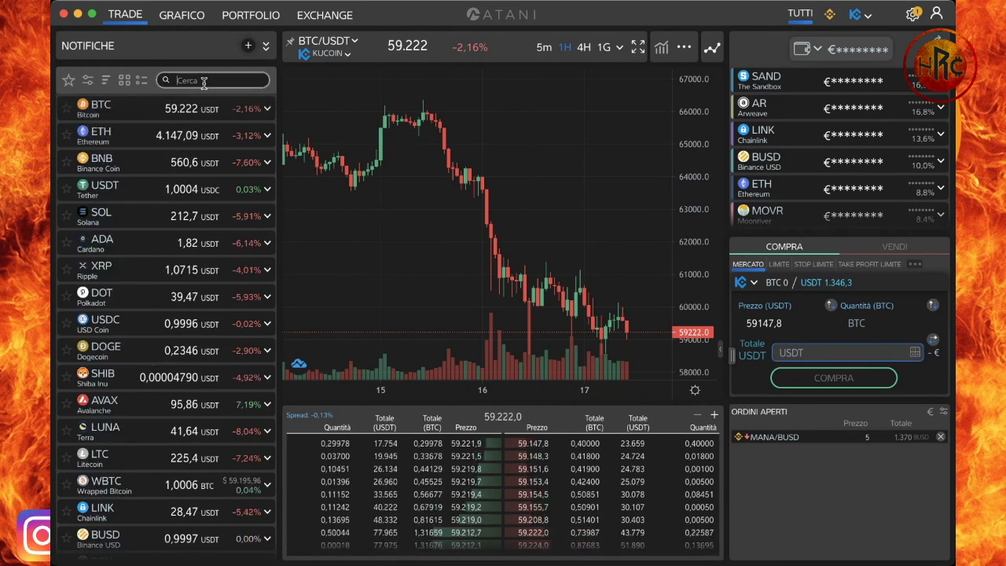
{"action": "type", "text": "xcur"}
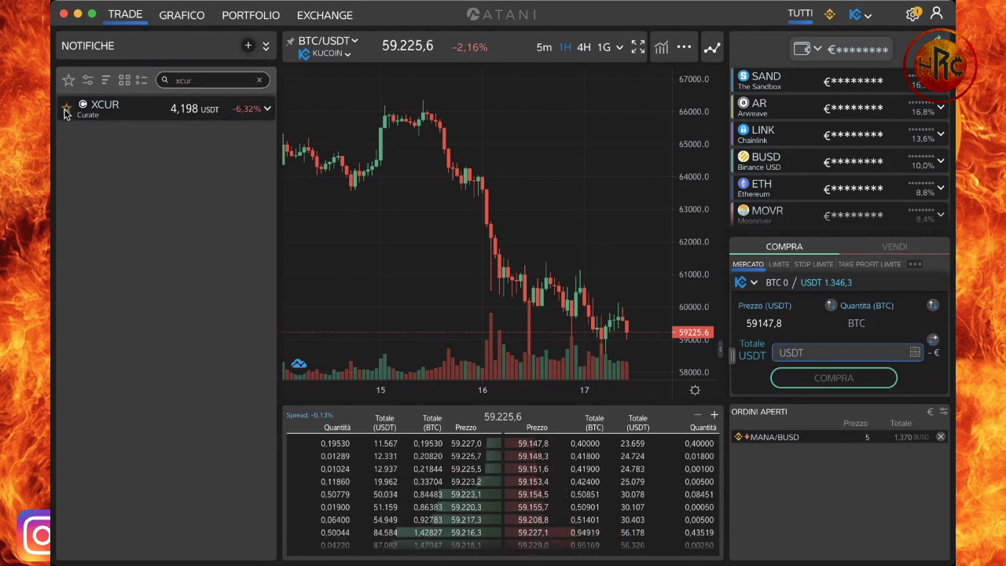
{"action": "left_click", "coordinate": [144, 114]}
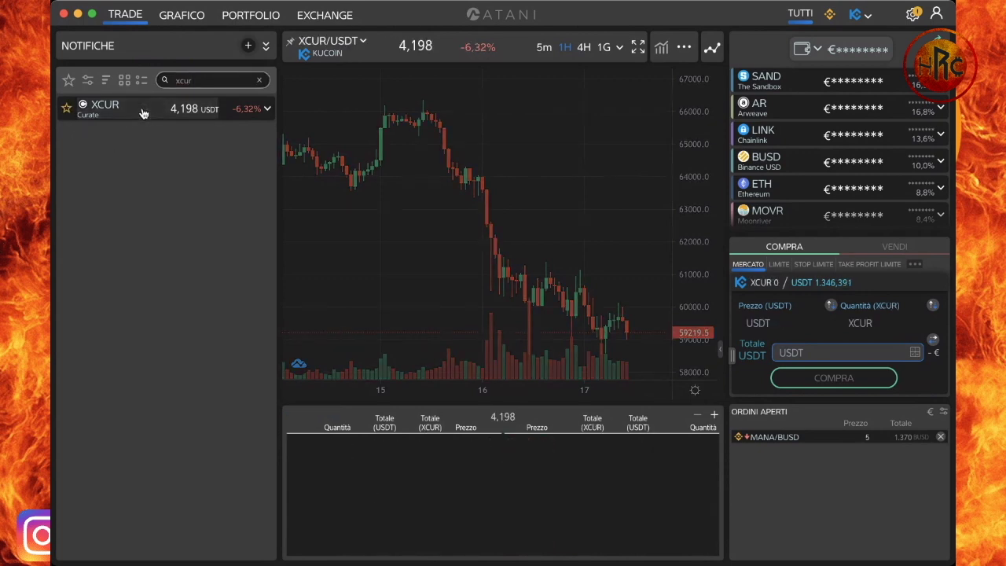
{"action": "scroll", "coordinate": [417, 246], "scroll_direction": "up", "scroll_amount": 3}
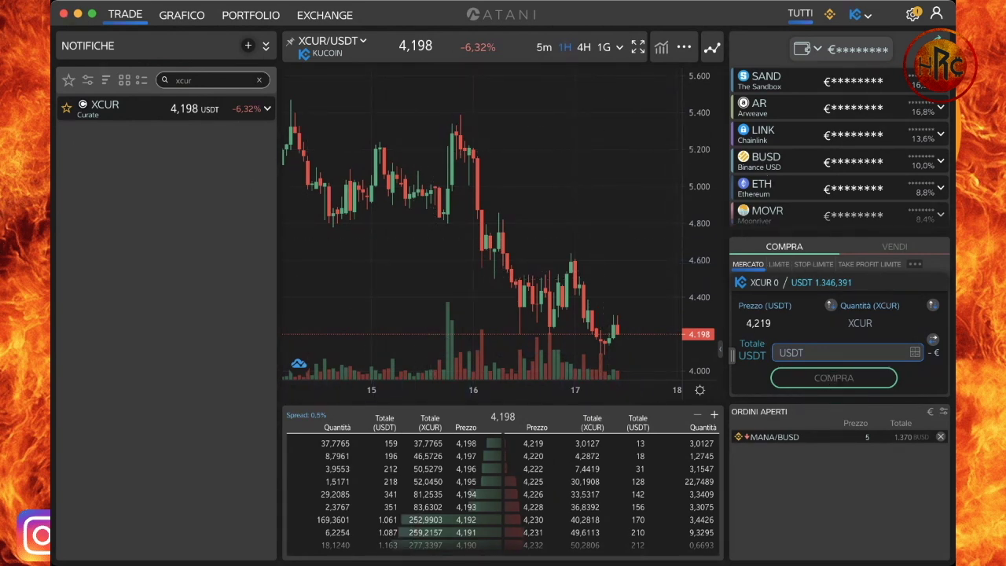
Compare the limit and stop-limit buy forms for XCUR, and set a limit order price of 4 USDT.
{"action": "left_click", "coordinate": [782, 266]}
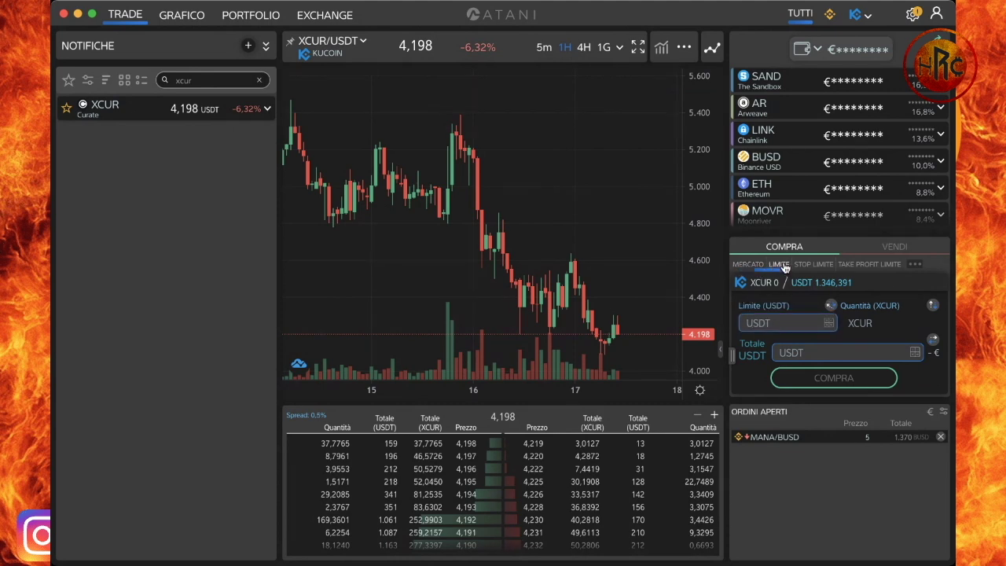
{"action": "left_click", "coordinate": [814, 266]}
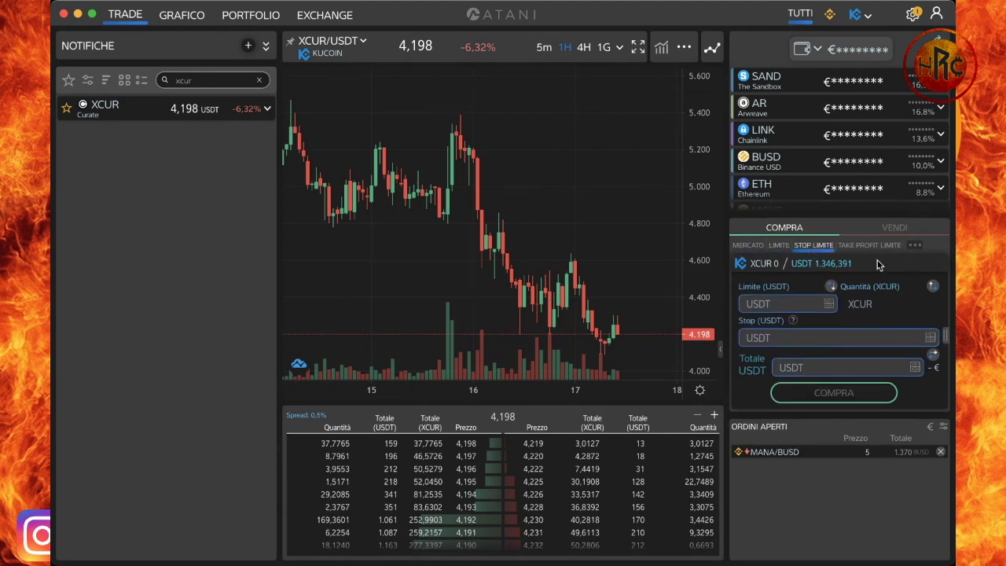
{"action": "left_click", "coordinate": [783, 246]}
{"action": "left_click", "coordinate": [762, 324]}
{"action": "type", "text": "4"}
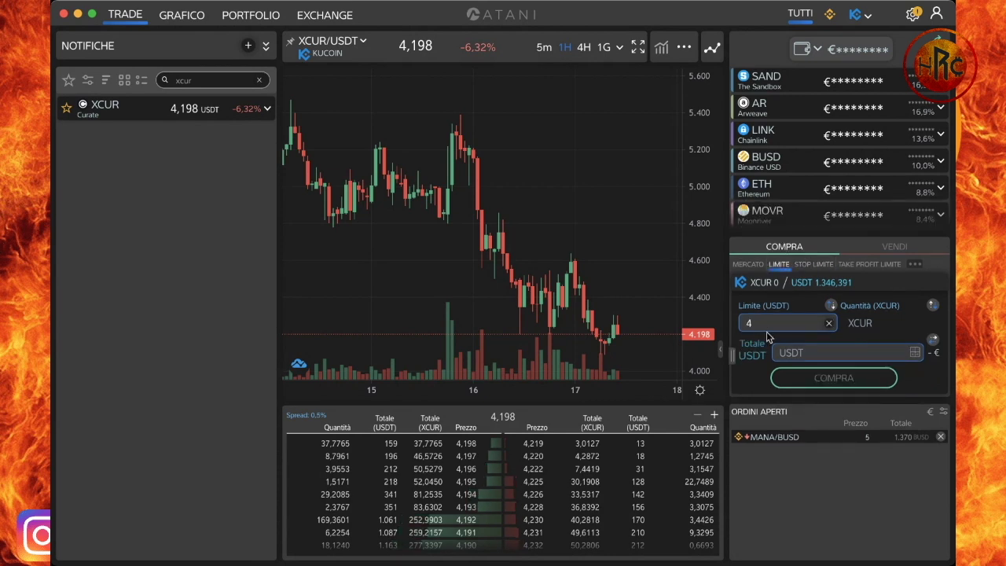